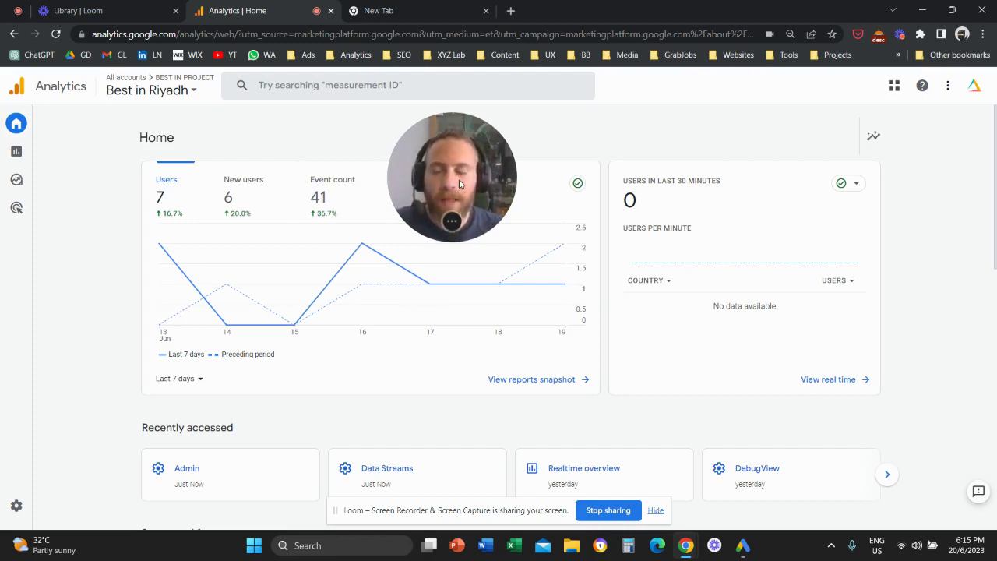
Go through Admin and Data Streams to the Best in Riyadh web stream details
{"action": "left_click_drag", "start_coordinate": [459, 185], "coordinate": [162, 446]}
{"action": "left_click", "coordinate": [26, 505]}
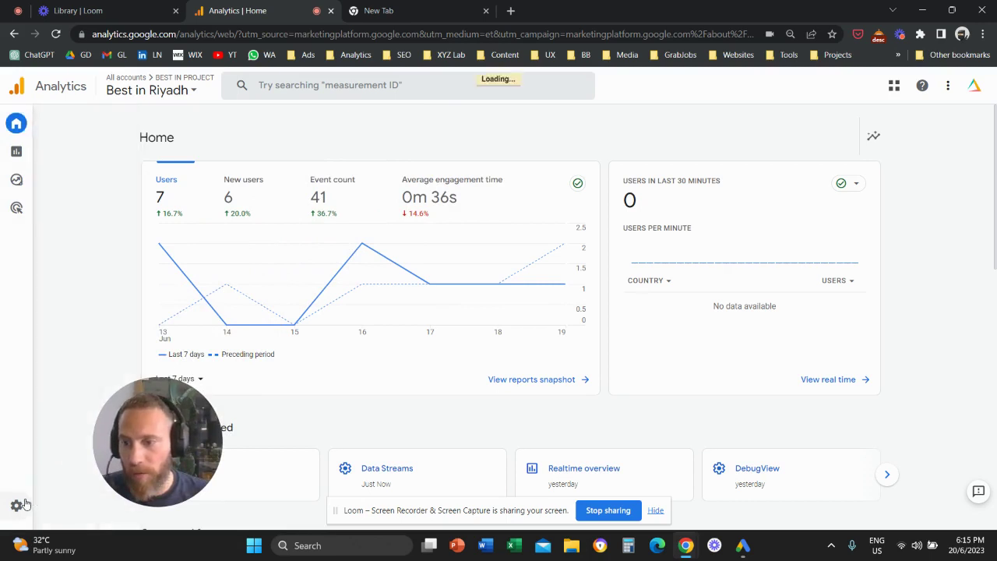
{"action": "left_click_drag", "start_coordinate": [156, 454], "coordinate": [281, 327]}
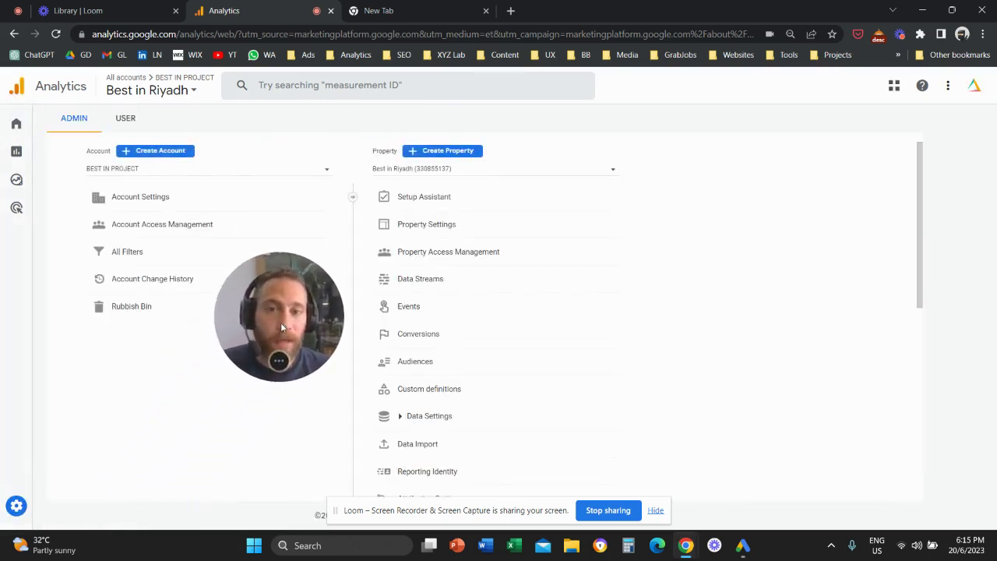
{"action": "left_click", "coordinate": [460, 284]}
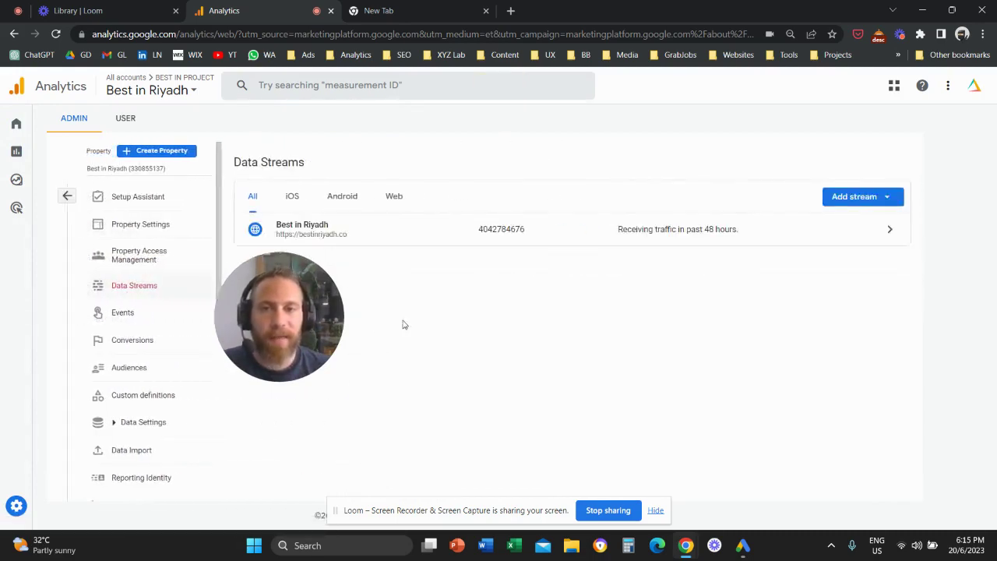
{"action": "left_click_drag", "start_coordinate": [299, 313], "coordinate": [359, 298]}
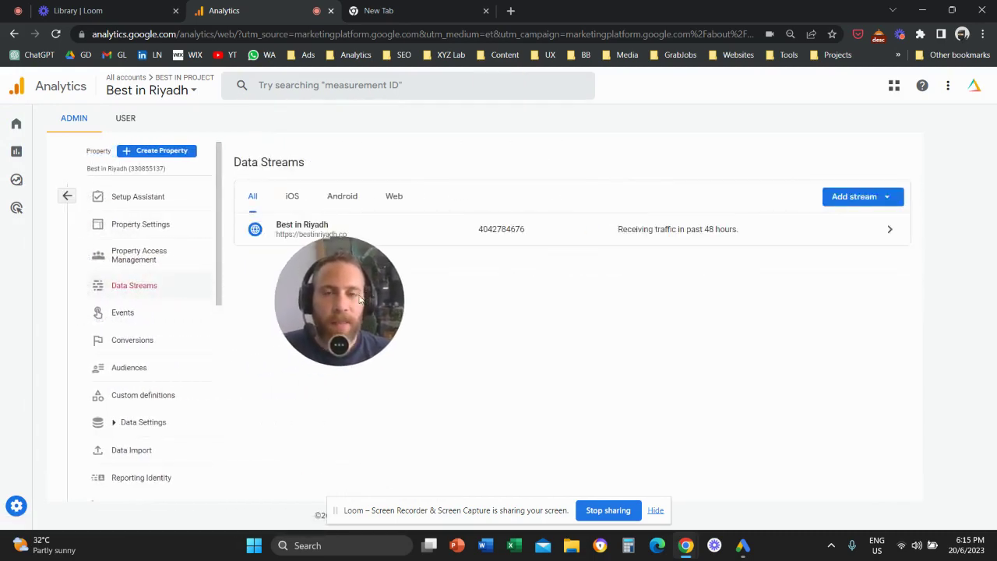
{"action": "left_click", "coordinate": [527, 228]}
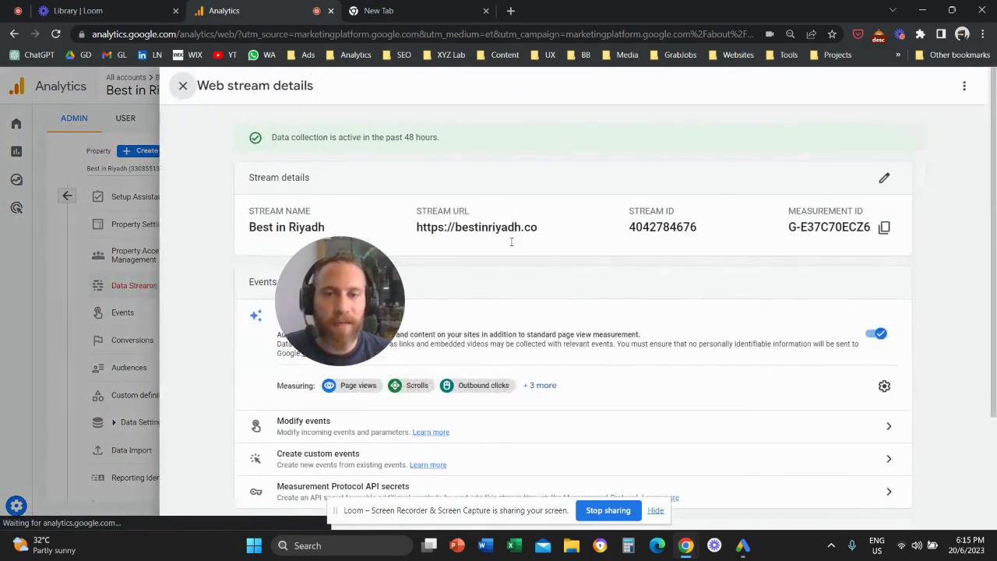
Open the stream's Google tag settings and expand the full settings list
{"action": "left_click_drag", "start_coordinate": [389, 285], "coordinate": [742, 310]}
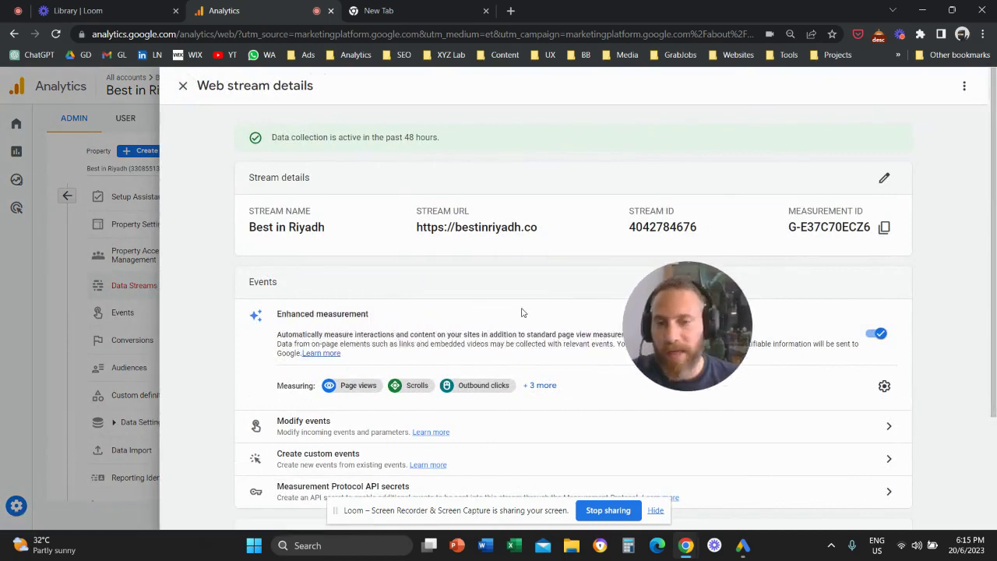
{"action": "scroll", "coordinate": [523, 313], "scroll_direction": "down", "scroll_amount": 2}
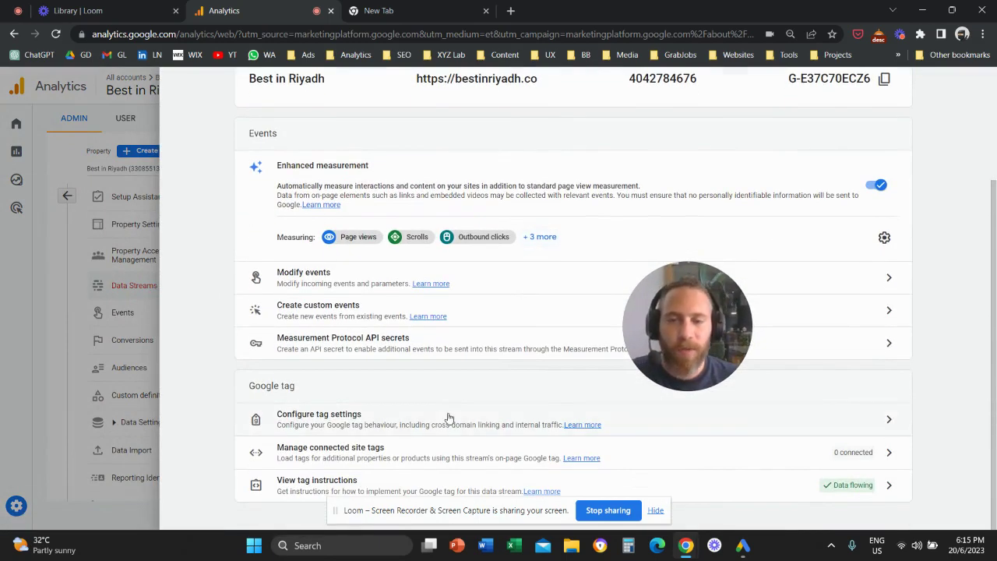
{"action": "left_click", "coordinate": [440, 421]}
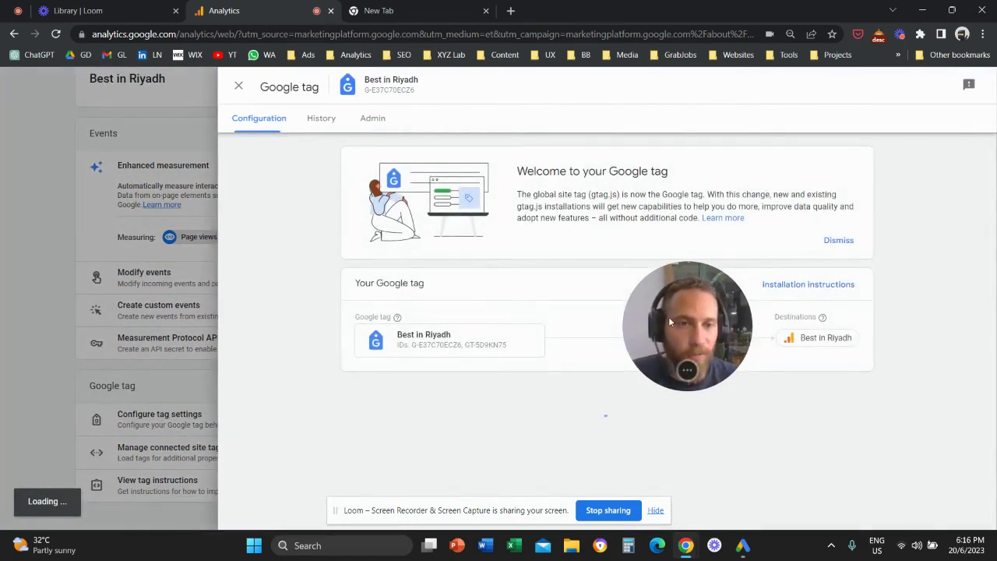
{"action": "left_click_drag", "start_coordinate": [668, 321], "coordinate": [695, 378]}
{"action": "left_click", "coordinate": [821, 395]}
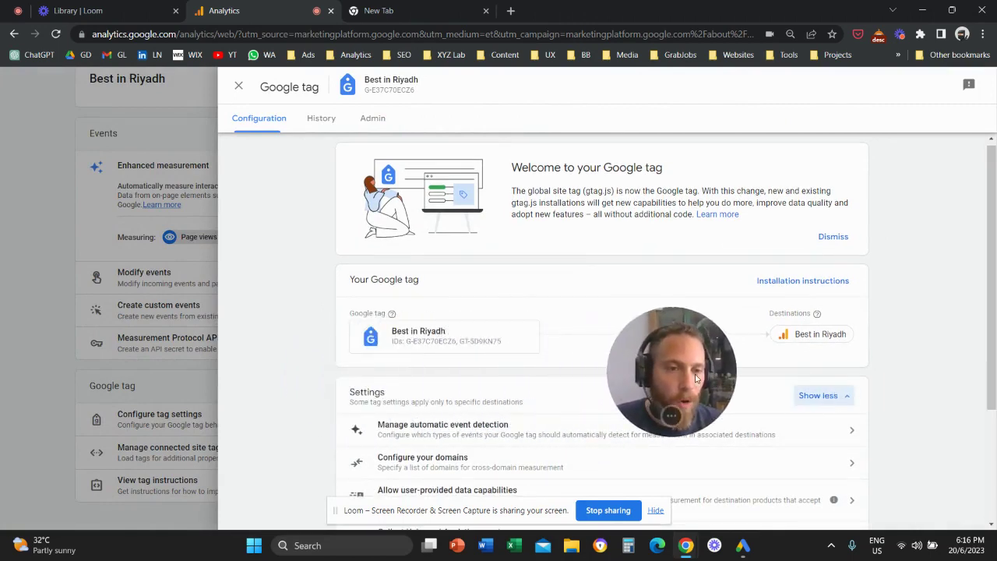
{"action": "scroll", "coordinate": [538, 364], "scroll_direction": "down", "scroll_amount": 2}
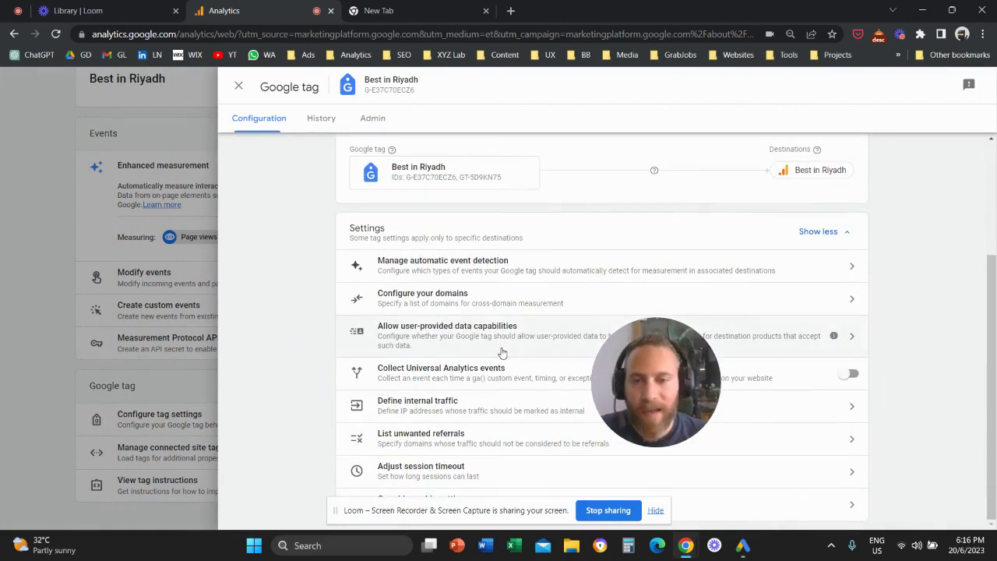
Add a 'Referral domain contains' condition for stripe.com in the unwanted referrals settings
{"action": "left_click", "coordinate": [459, 446]}
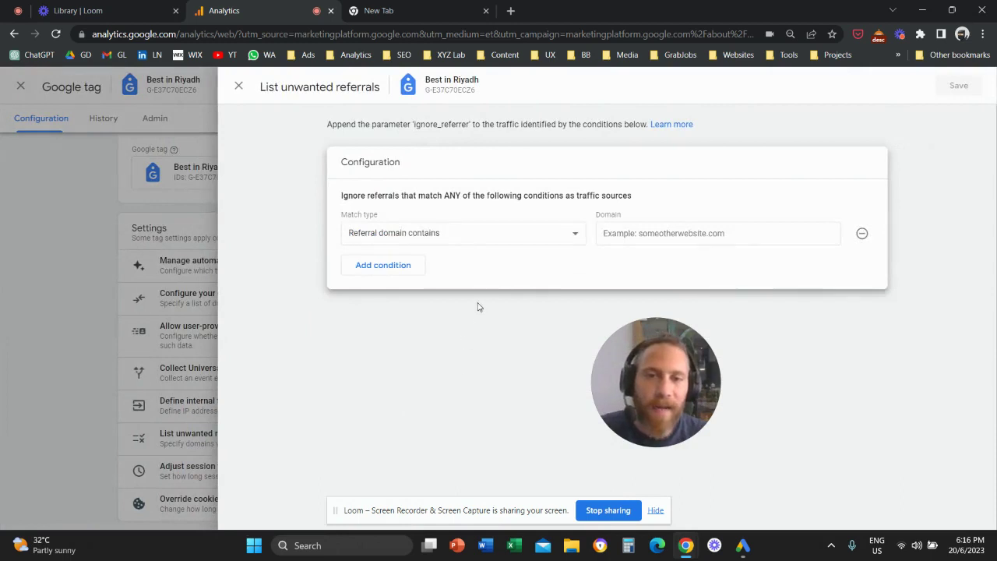
{"action": "left_click_drag", "start_coordinate": [653, 335], "coordinate": [735, 287]}
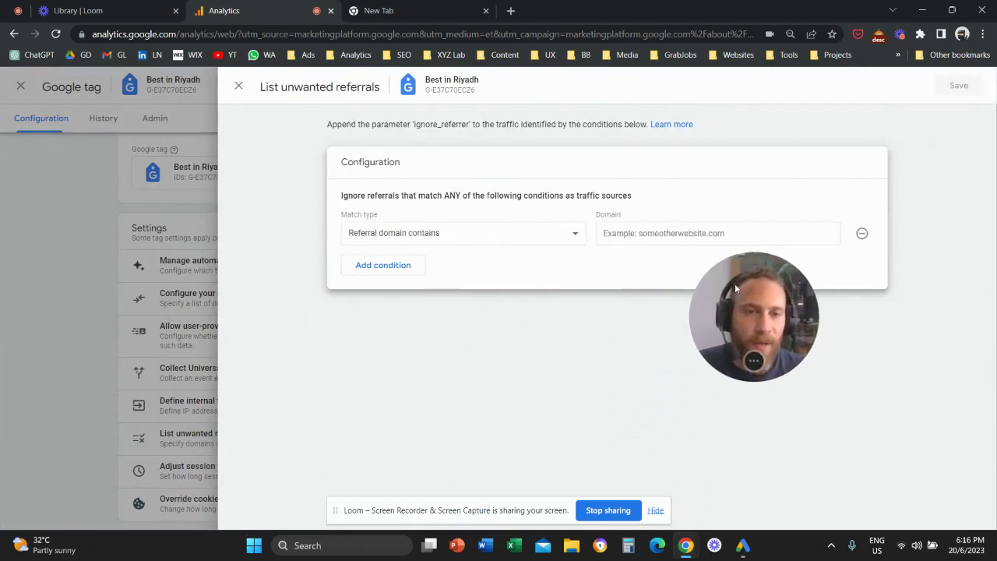
{"action": "left_click", "coordinate": [485, 237]}
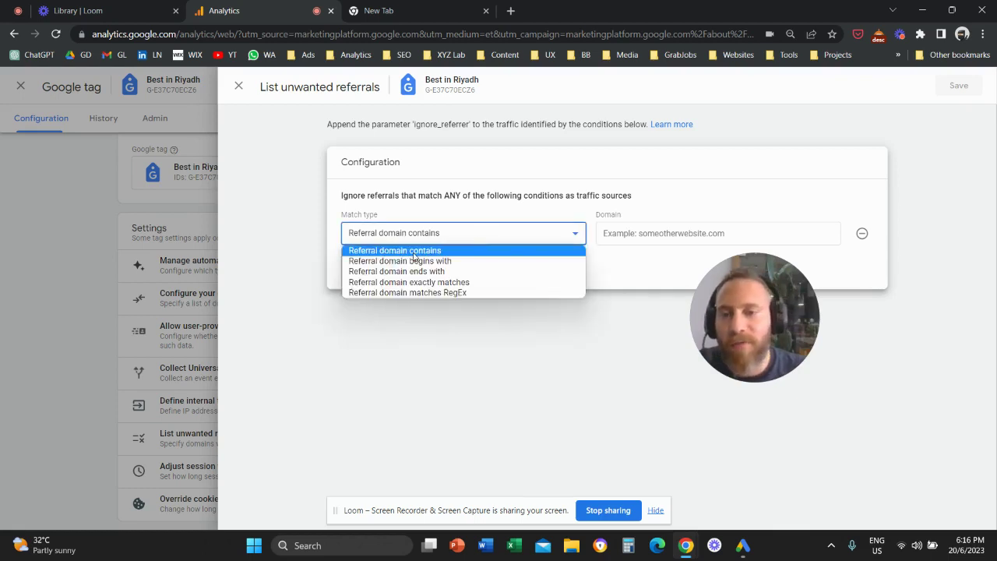
{"action": "left_click", "coordinate": [662, 238]}
{"action": "type", "text": "stripe.com"}
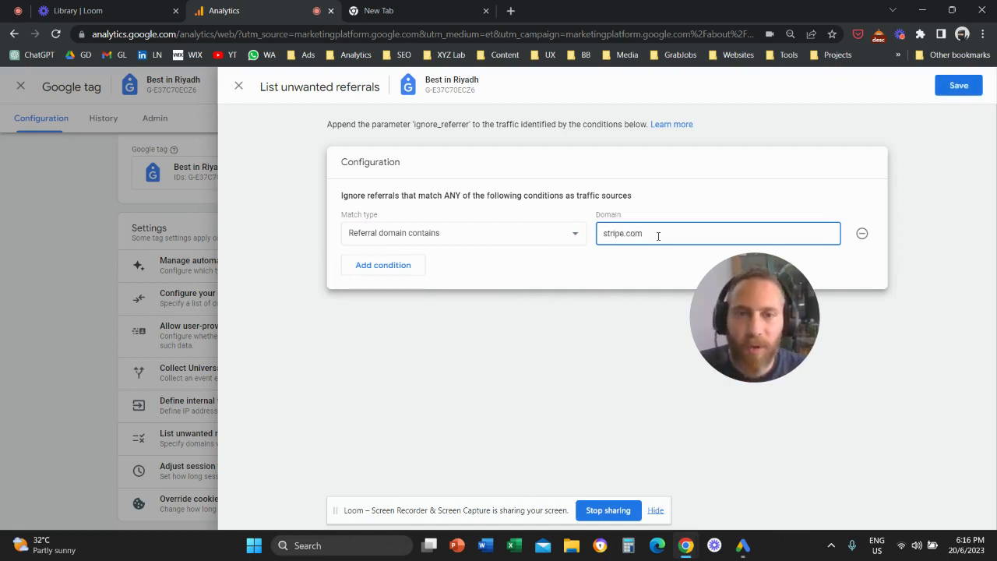
Add a second 'Referral domain contains' condition for paypal.com and save both
{"action": "left_click", "coordinate": [390, 266]}
{"action": "left_click", "coordinate": [409, 261]}
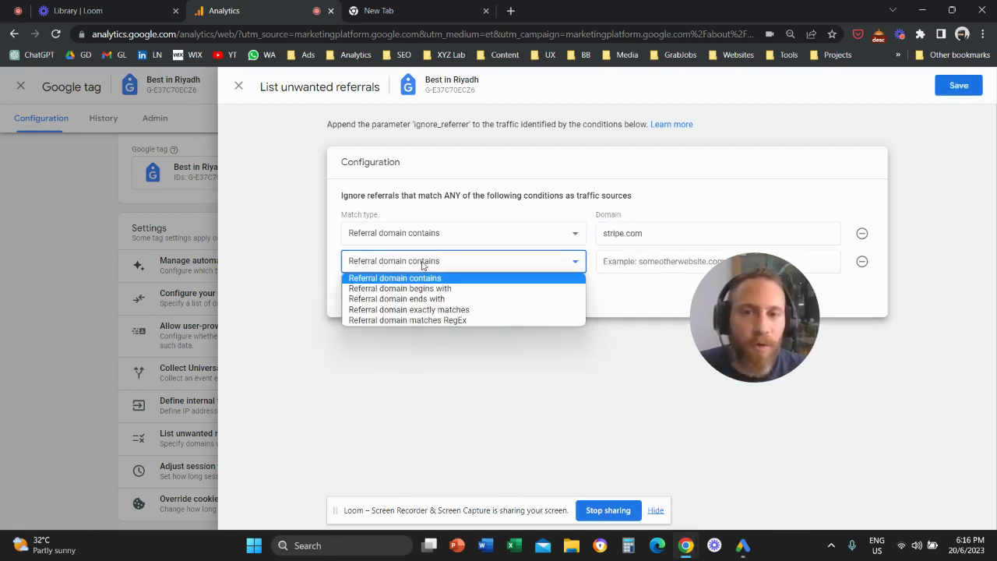
{"action": "left_click", "coordinate": [642, 257]}
{"action": "type", "text": "paypal.com"}
{"action": "left_click_drag", "start_coordinate": [784, 315], "coordinate": [853, 221]}
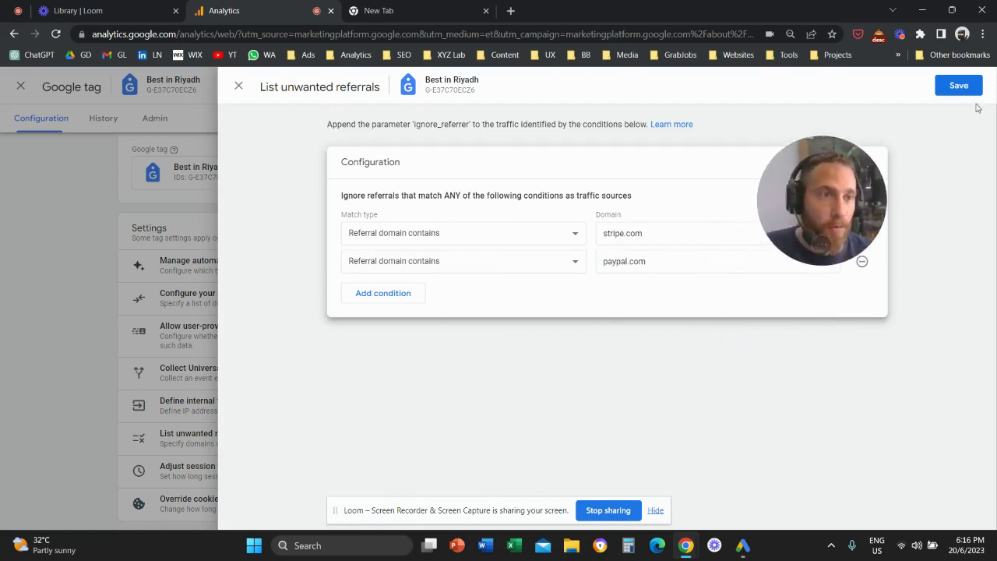
{"action": "left_click", "coordinate": [959, 84]}
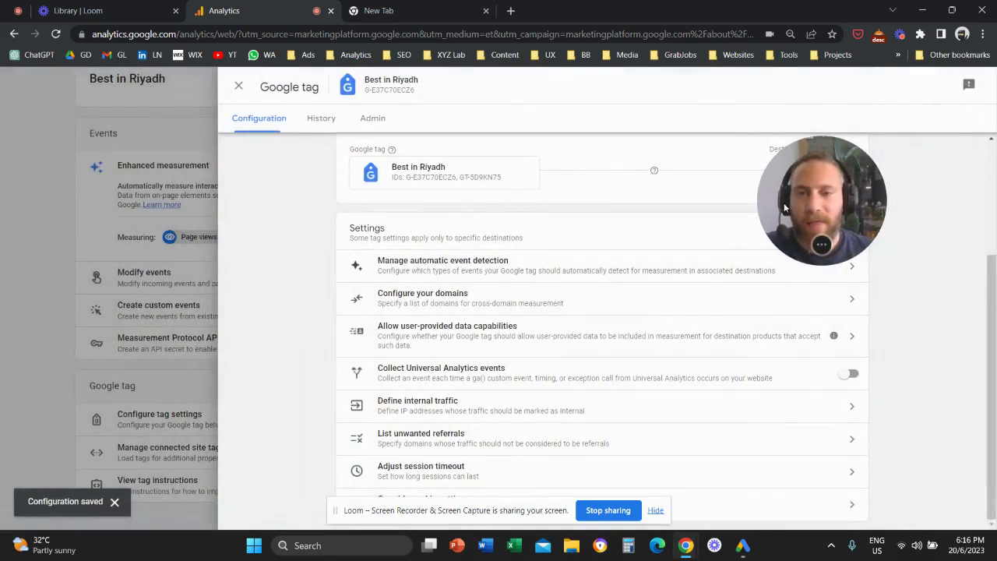
{"action": "left_click_drag", "start_coordinate": [784, 157], "coordinate": [776, 246]}
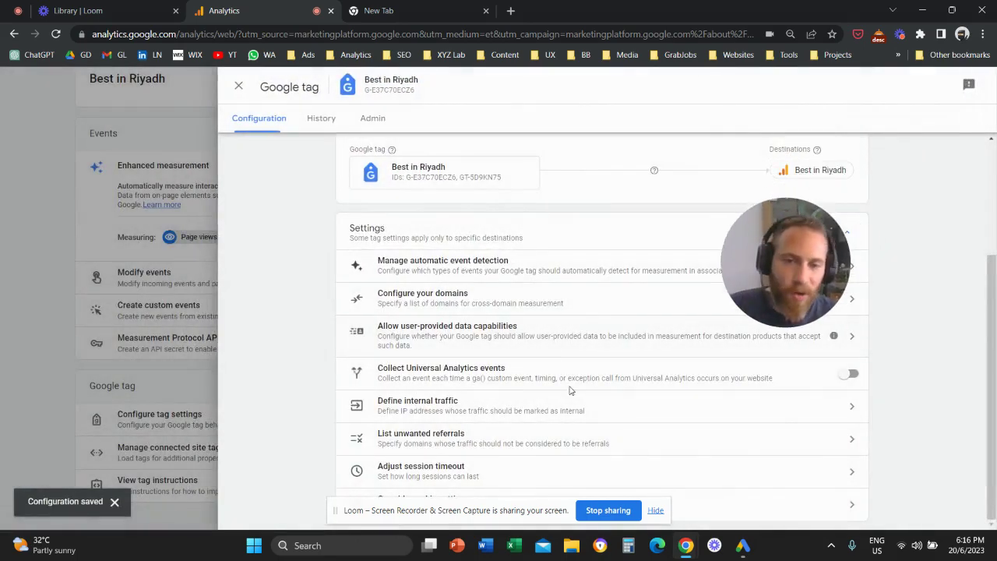
{"action": "left_click", "coordinate": [550, 441]}
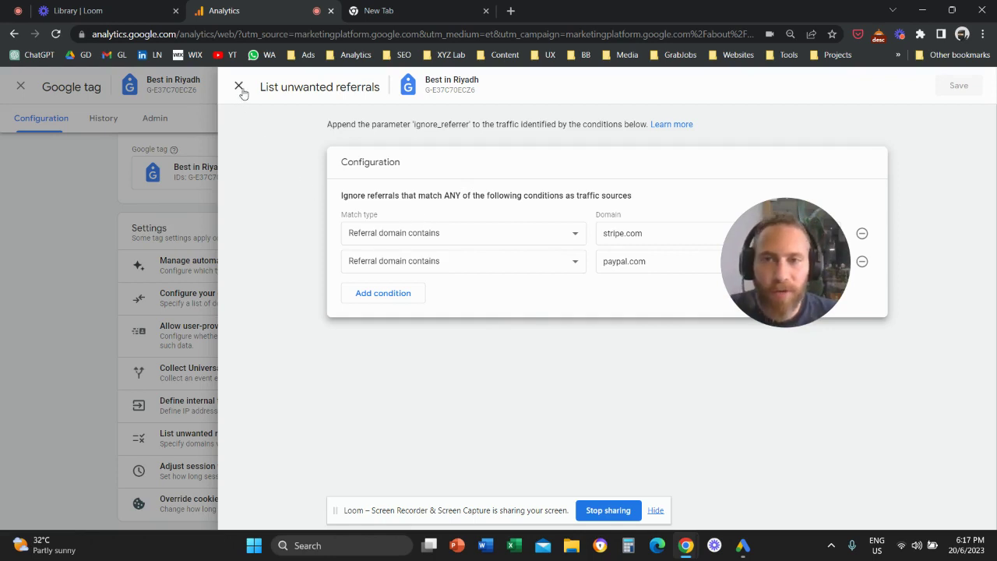
{"action": "left_click_drag", "start_coordinate": [263, 86], "coordinate": [370, 100]}
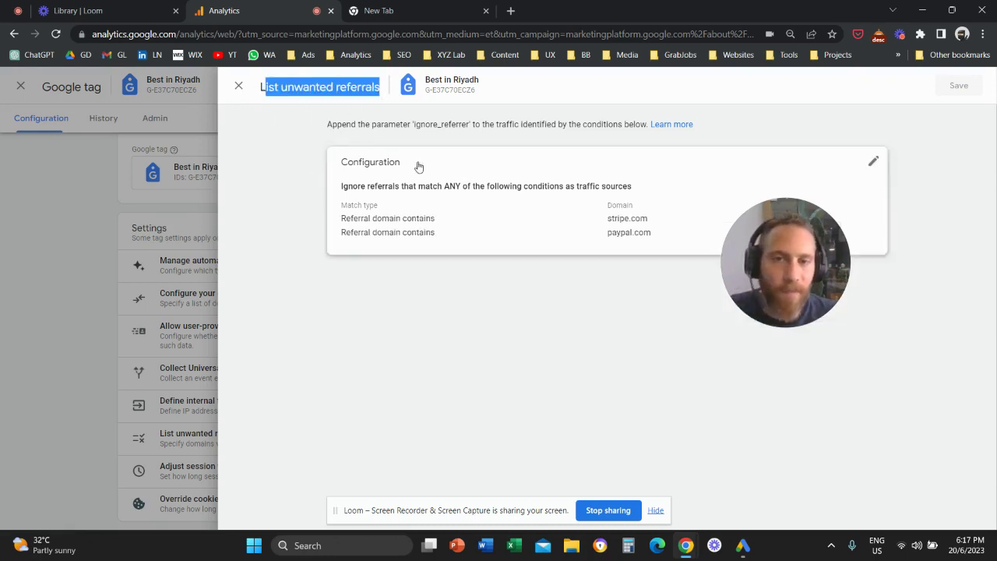
{"action": "left_click", "coordinate": [238, 86]}
{"action": "left_click_drag", "start_coordinate": [763, 250], "coordinate": [565, 240]}
{"action": "left_click", "coordinate": [257, 86]}
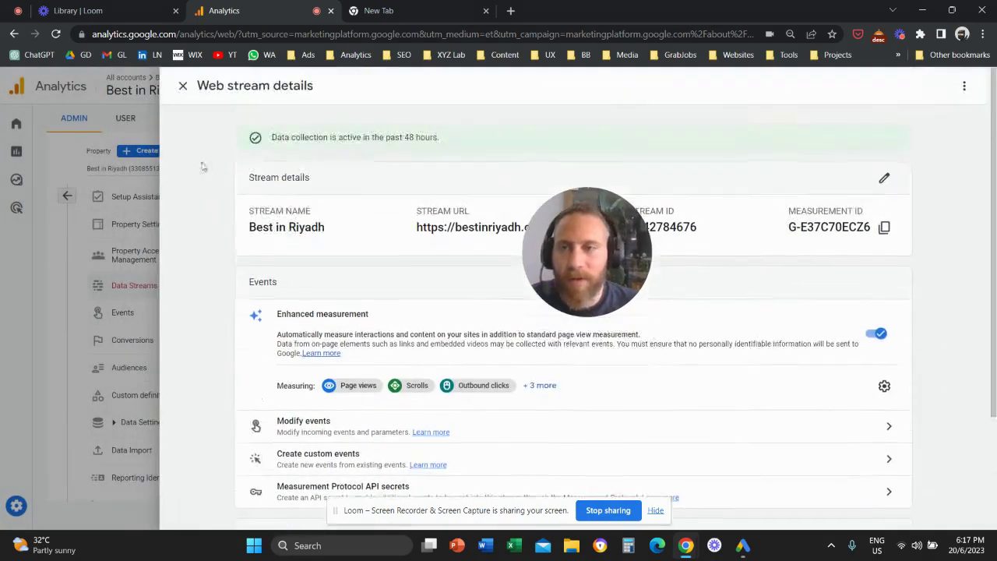
{"action": "left_click", "coordinate": [201, 83]}
{"action": "left_click_drag", "start_coordinate": [573, 240], "coordinate": [399, 245]}
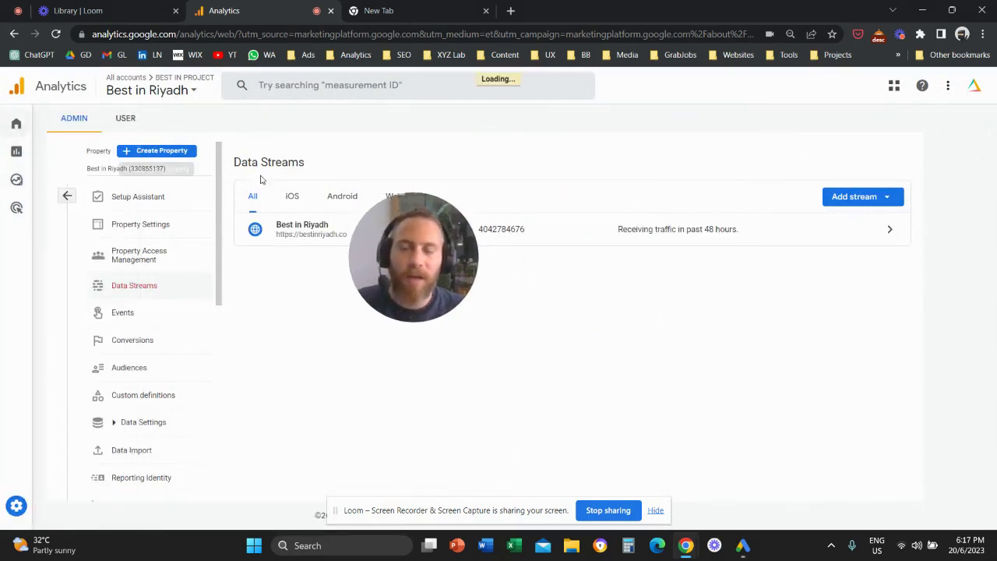
{"action": "left_click", "coordinate": [366, 248]}
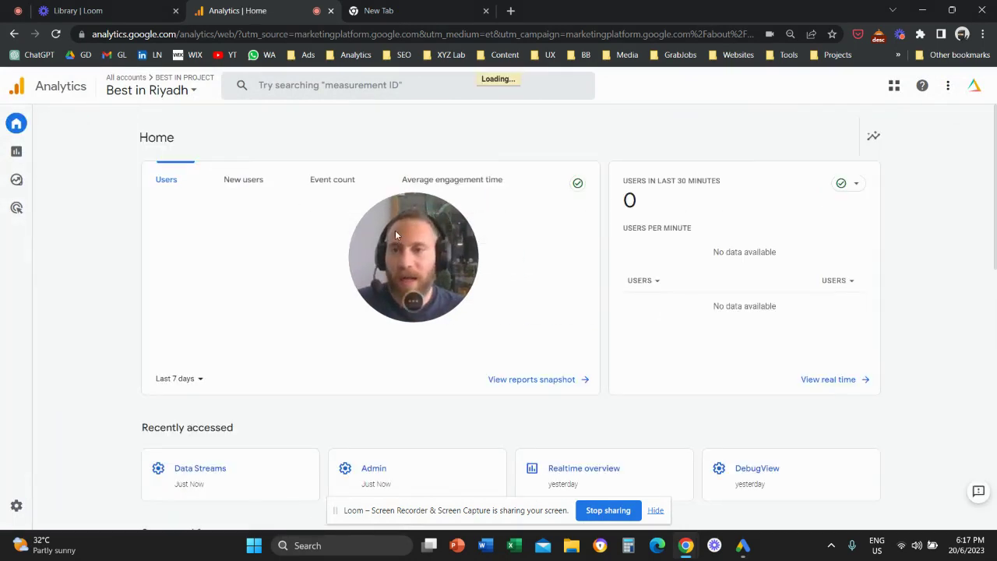
{"action": "left_click_drag", "start_coordinate": [373, 229], "coordinate": [120, 415]}
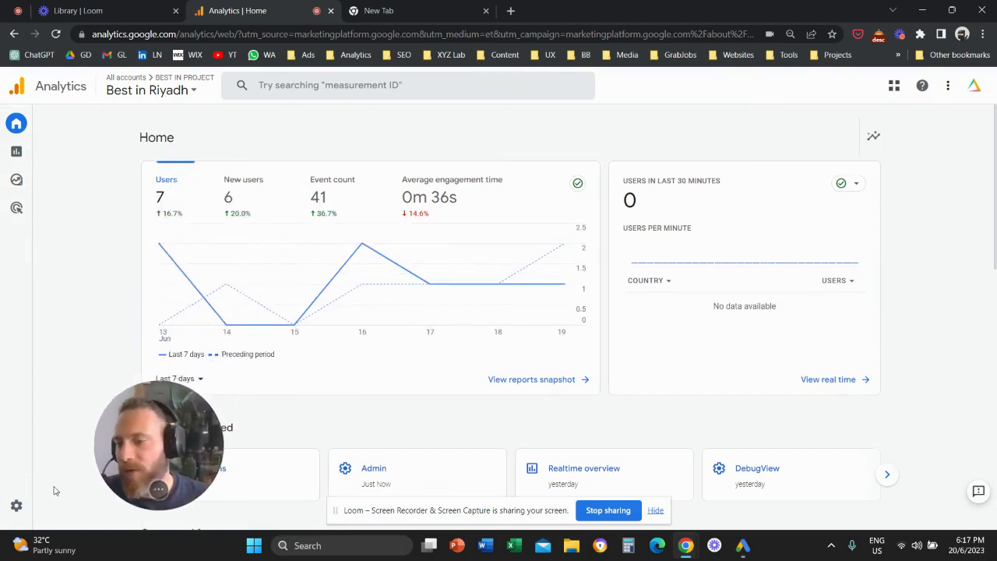
{"action": "left_click", "coordinate": [17, 507]}
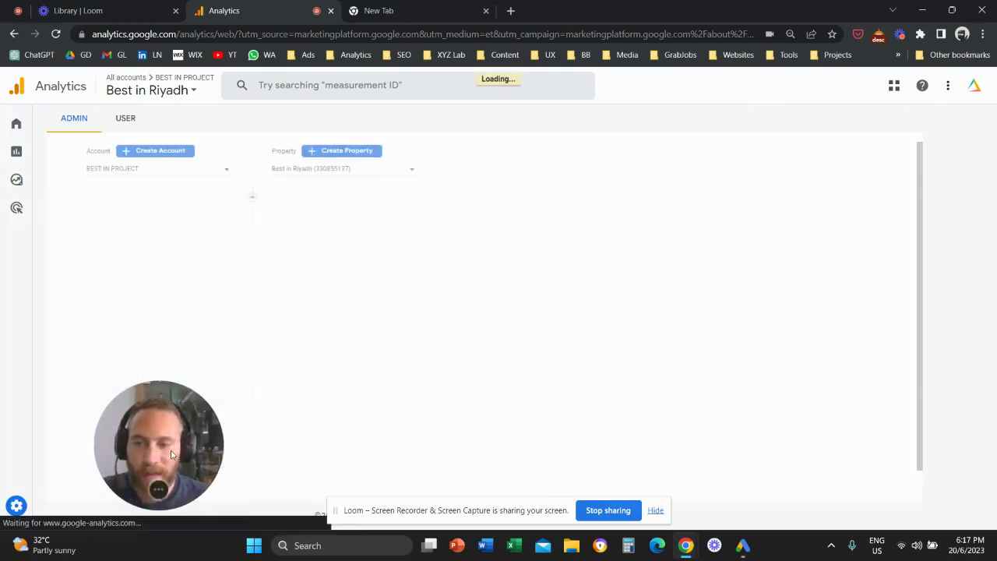
{"action": "left_click_drag", "start_coordinate": [159, 446], "coordinate": [306, 323]}
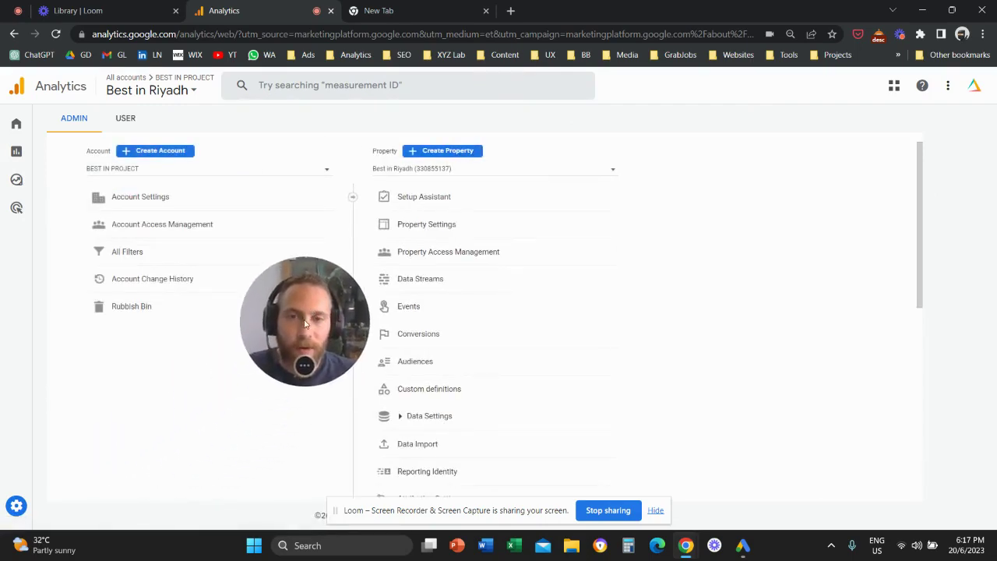
{"action": "left_click", "coordinate": [465, 284]}
{"action": "left_click_drag", "start_coordinate": [383, 312], "coordinate": [413, 291]}
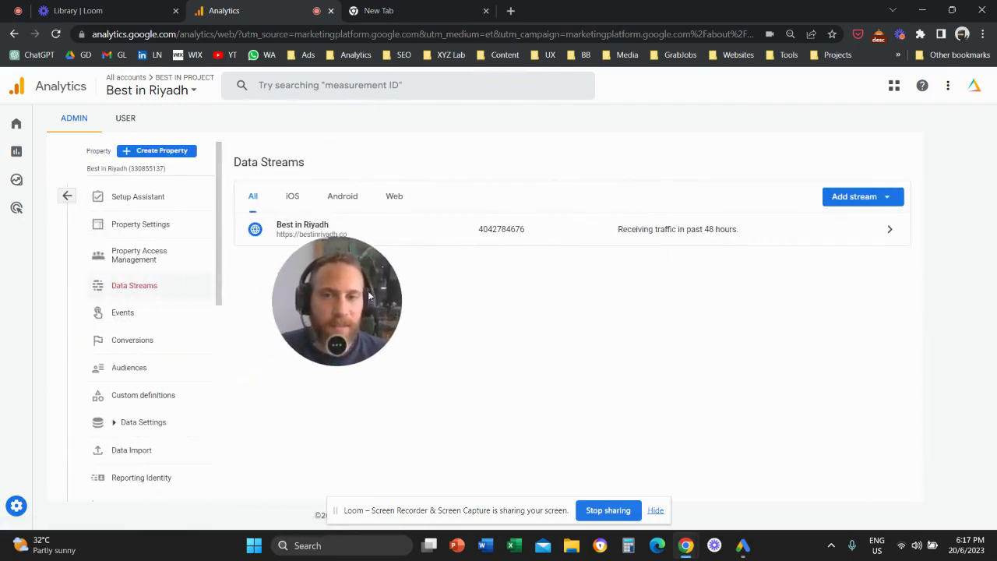
{"action": "left_click", "coordinate": [496, 244]}
{"action": "left_click_drag", "start_coordinate": [331, 297], "coordinate": [648, 292]}
{"action": "scroll", "coordinate": [456, 349], "scroll_direction": "down", "scroll_amount": 2}
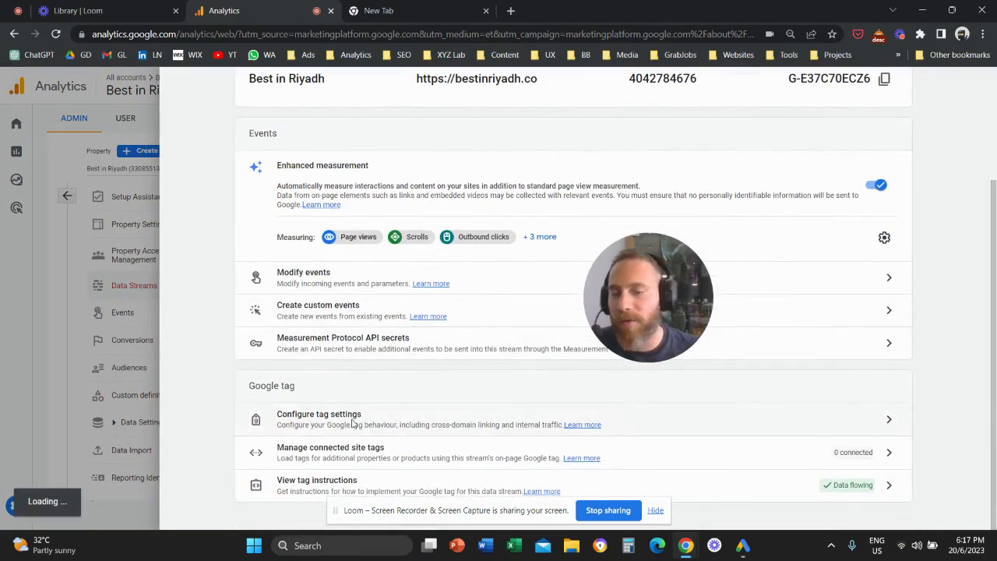
{"action": "left_click", "coordinate": [470, 418]}
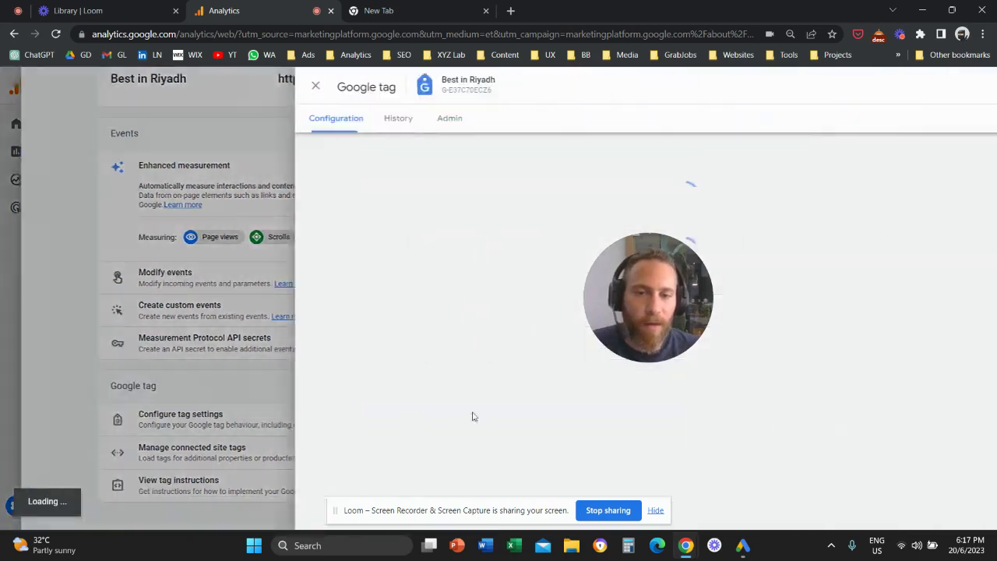
{"action": "left_click_drag", "start_coordinate": [641, 309], "coordinate": [442, 382]}
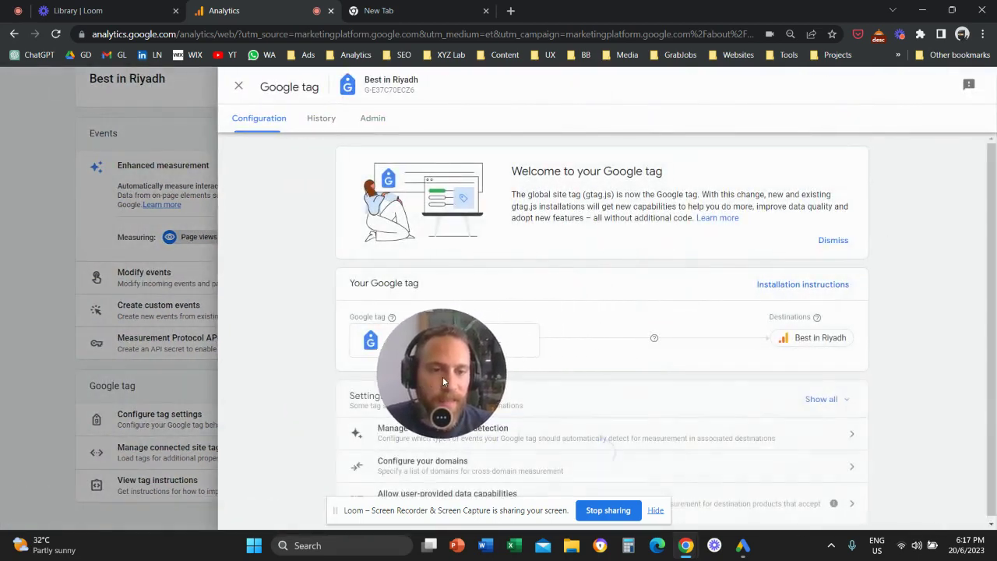
{"action": "left_click", "coordinate": [834, 400]}
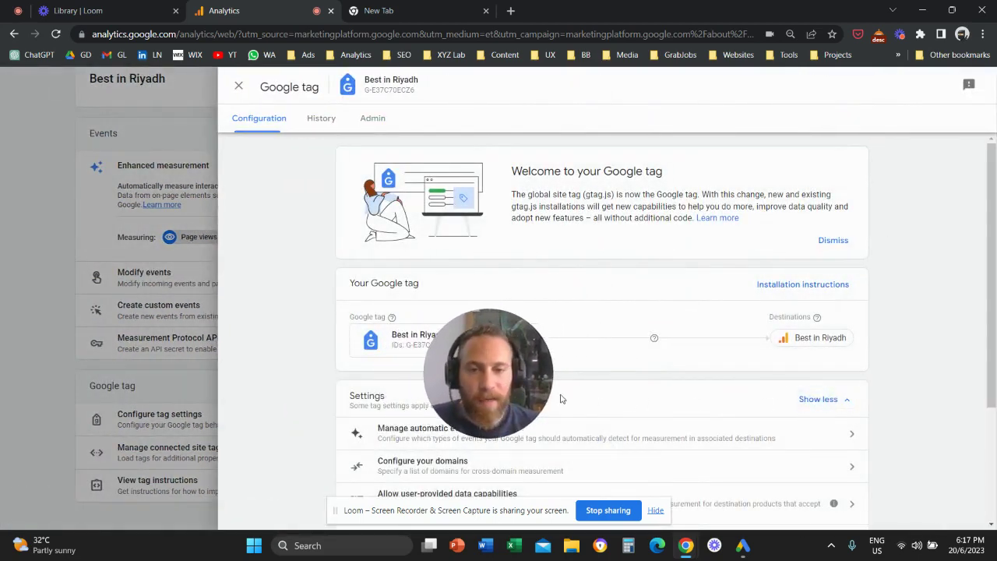
{"action": "left_click_drag", "start_coordinate": [545, 390], "coordinate": [645, 381]}
{"action": "scroll", "coordinate": [484, 413], "scroll_direction": "down", "scroll_amount": 2}
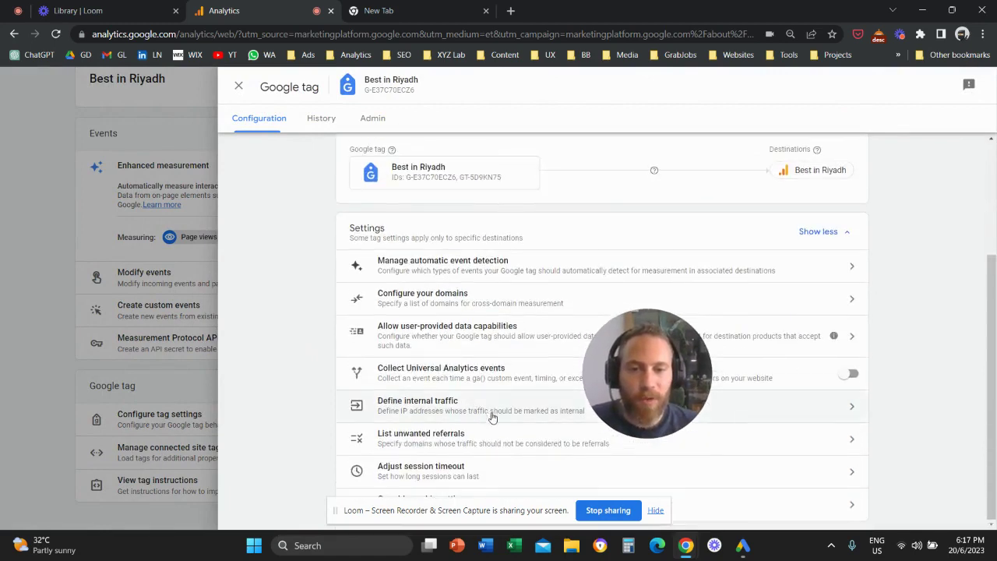
Open List unwanted referrals to review the saved stripe.com and paypal.com conditions
{"action": "left_click", "coordinate": [467, 440]}
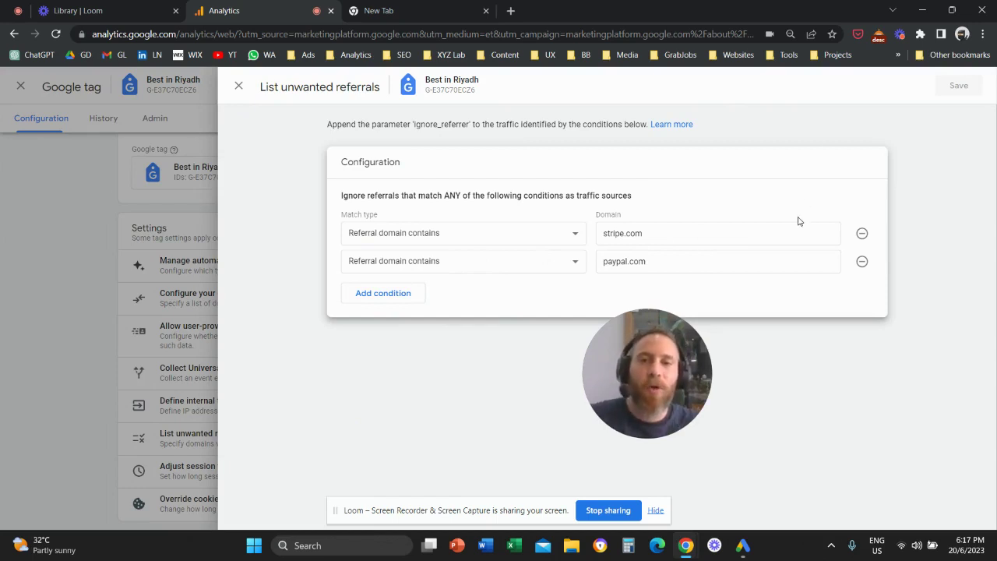
{"action": "left_click_drag", "start_coordinate": [633, 372], "coordinate": [569, 193]}
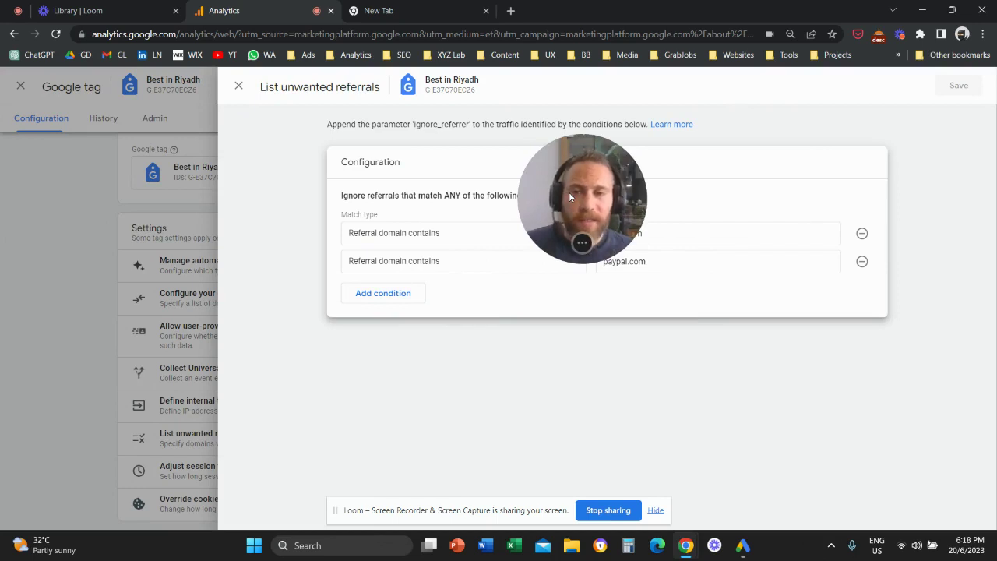